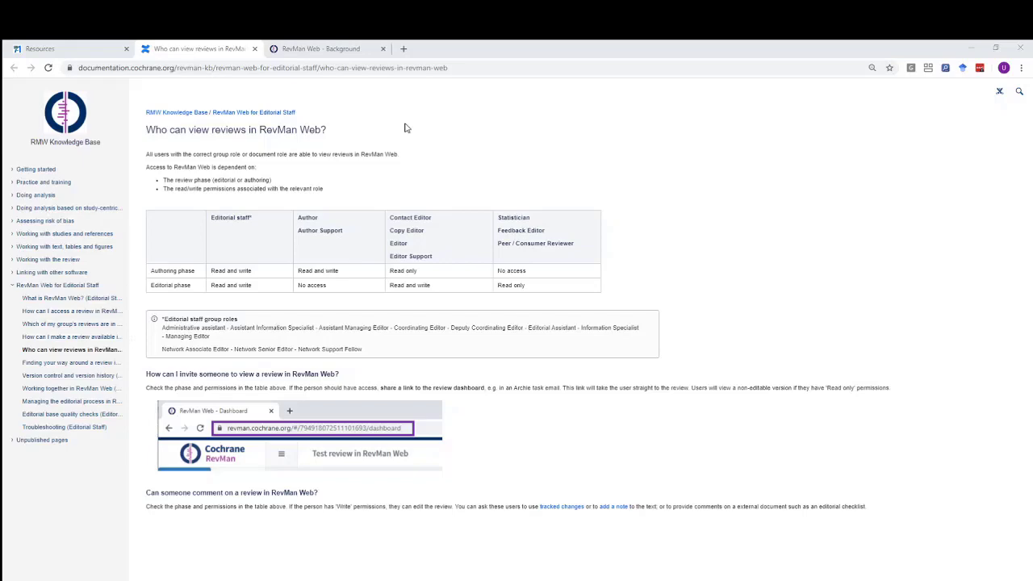
# Step: Switch from the Knowledge Base article back to the Archie list of reviews
pyautogui.click(82, 48)
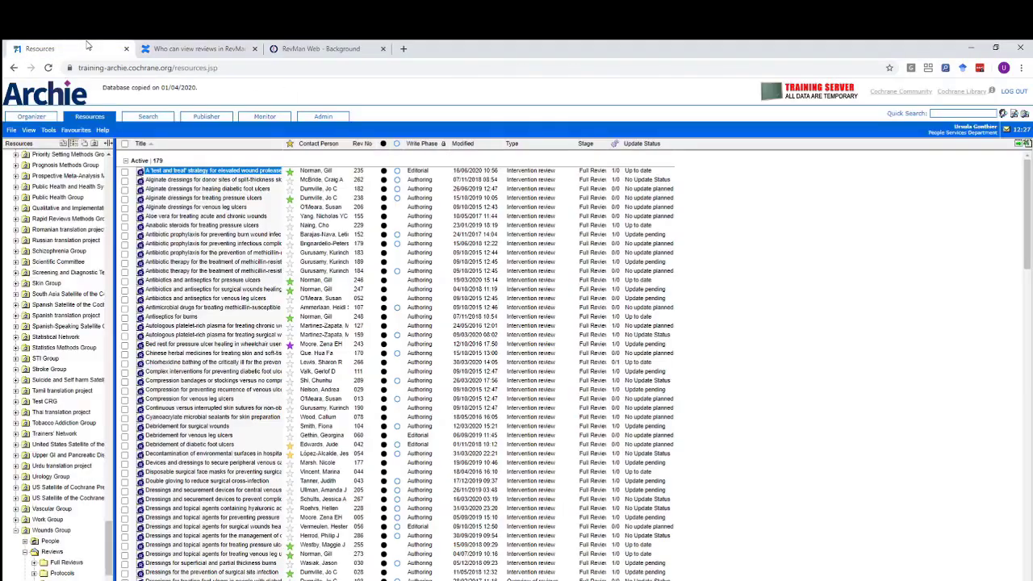
# Step: Open the first review in RevMan Web, select its dashboard URL, then return to Archie
pyautogui.rightClick(187, 174)
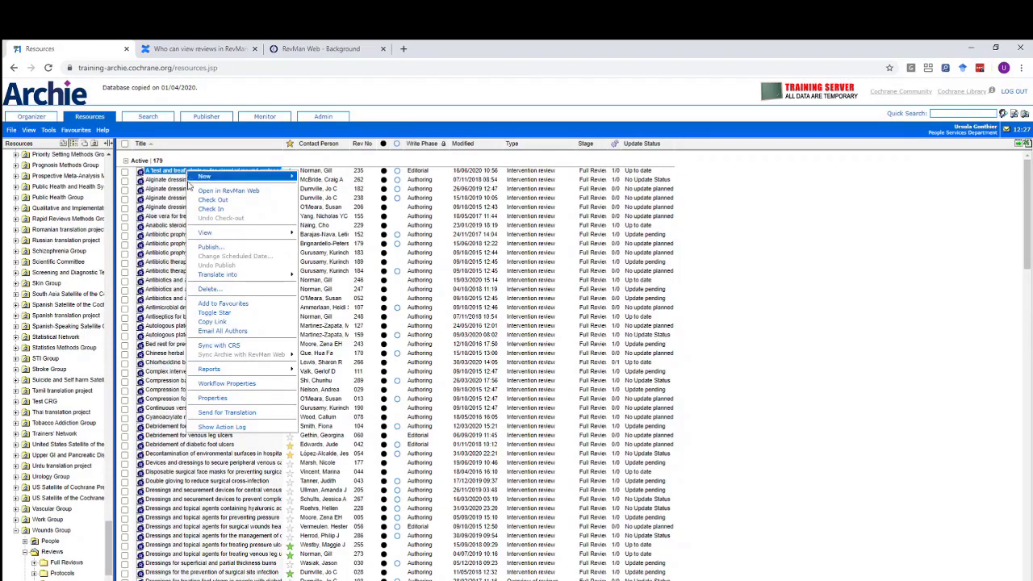
pyautogui.click(208, 194)
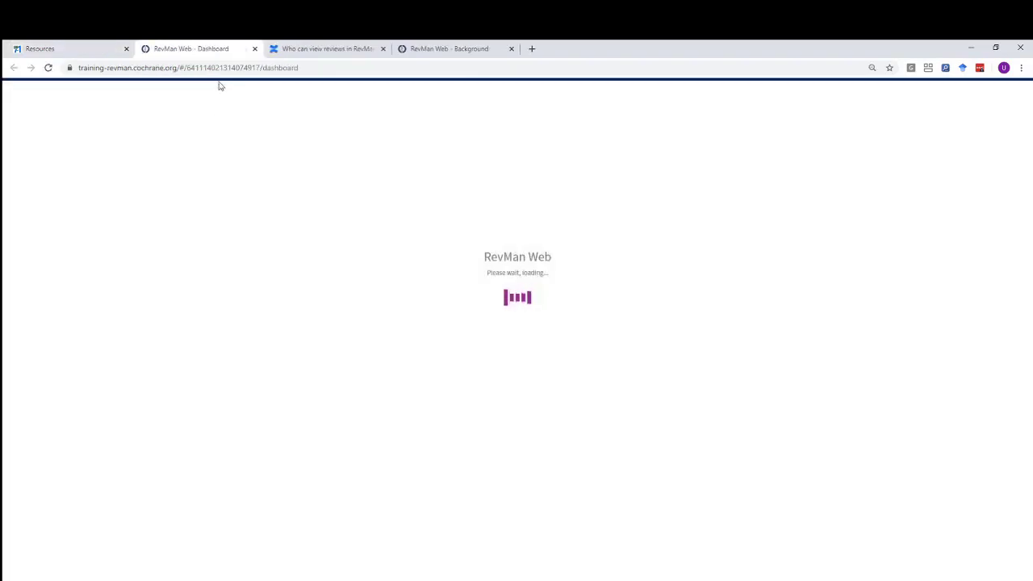
pyautogui.click(220, 69)
pyautogui.hotkey('ctrl', 'c')
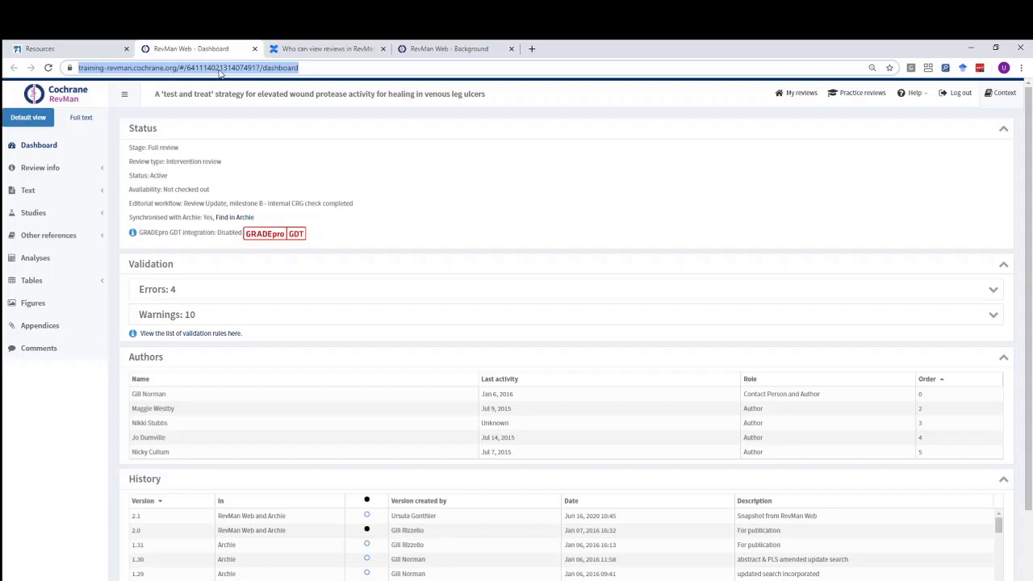
pyautogui.click(315, 49)
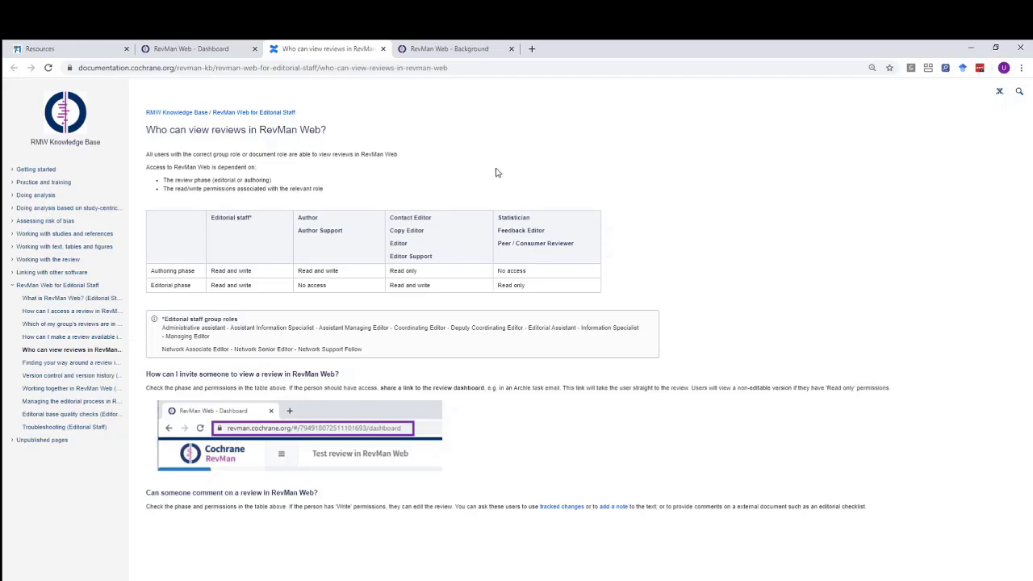
pyautogui.click(92, 49)
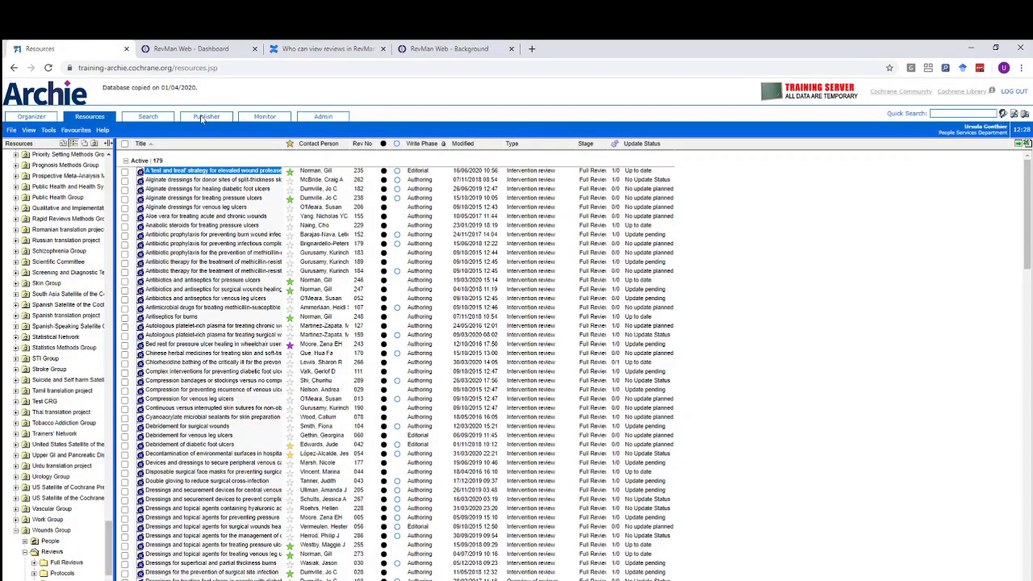
# Step: Open review 235's properties, check its People, then view its Workflows list
pyautogui.doubleClick(205, 176)
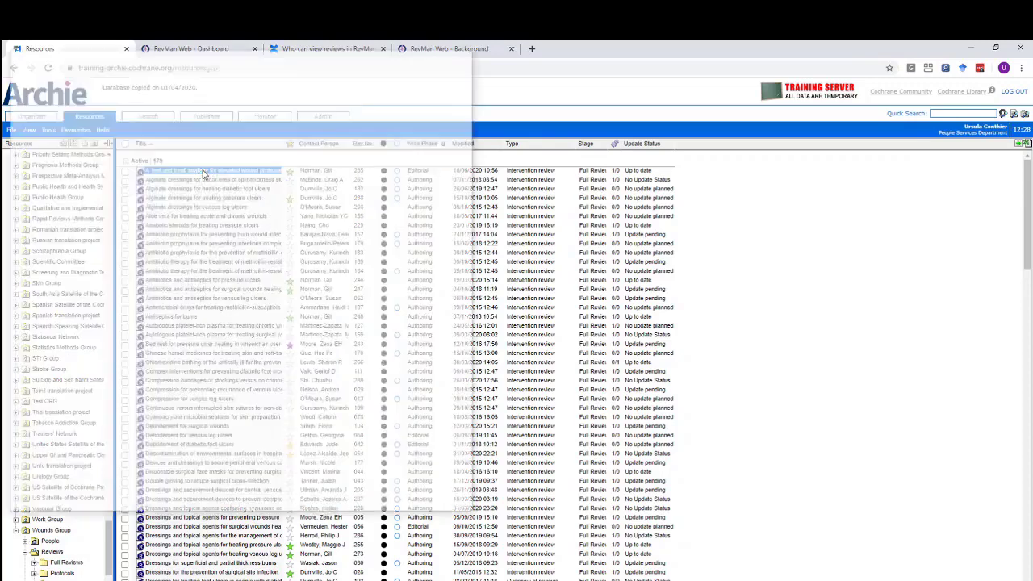
pyautogui.moveTo(185, 57); pyautogui.dragTo(388, 107)
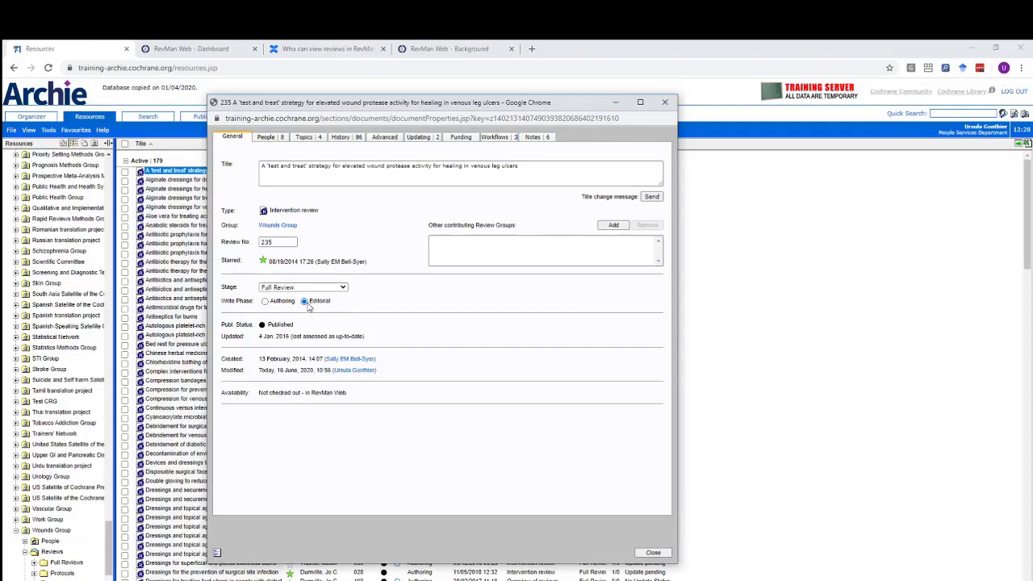
pyautogui.click(269, 137)
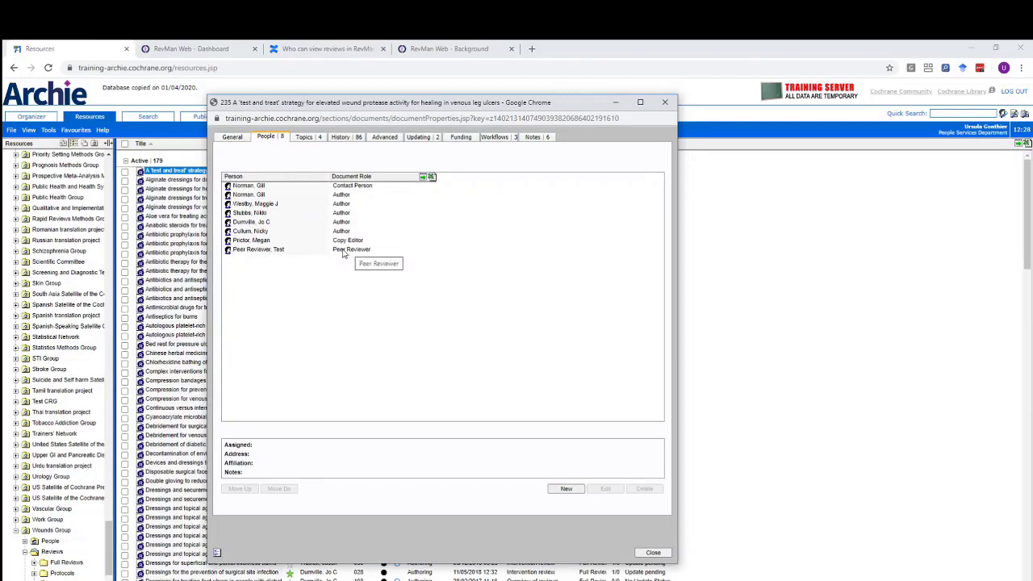
pyautogui.click(498, 139)
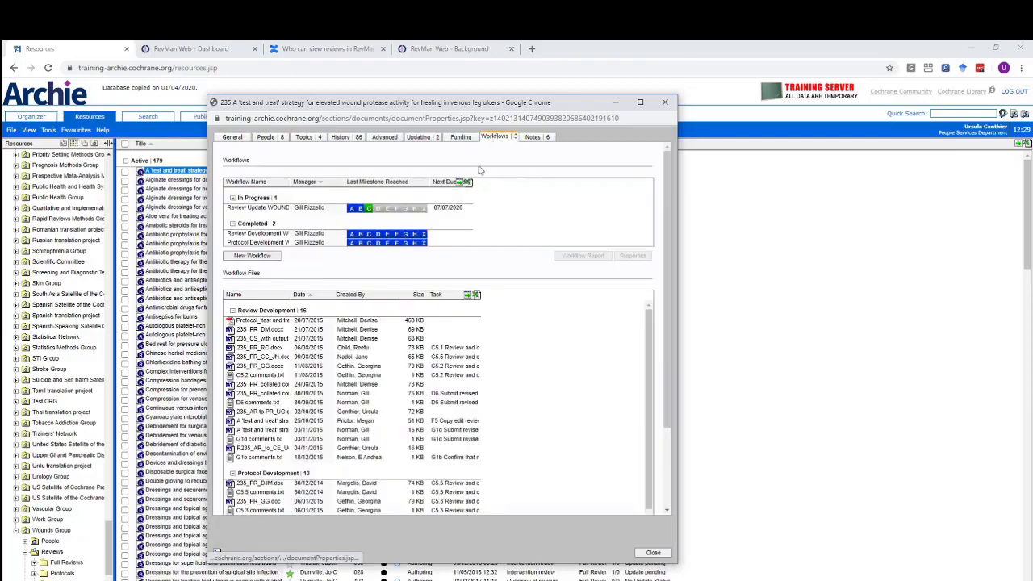
# Step: Open the in-progress Review Update workflow and show its task list
pyautogui.click(270, 211)
pyautogui.moveTo(233, 108); pyautogui.dragTo(512, 121)
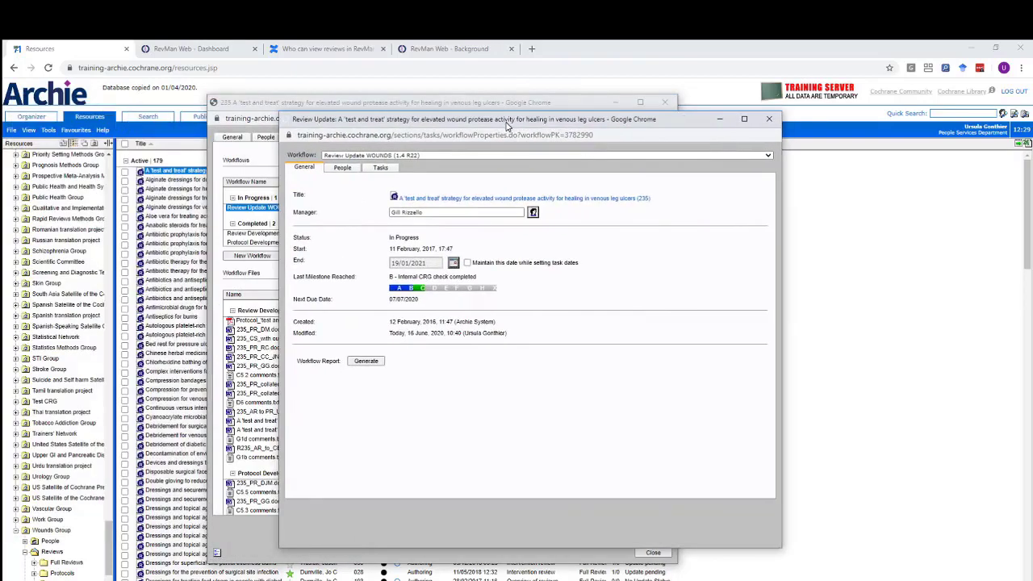
pyautogui.click(379, 169)
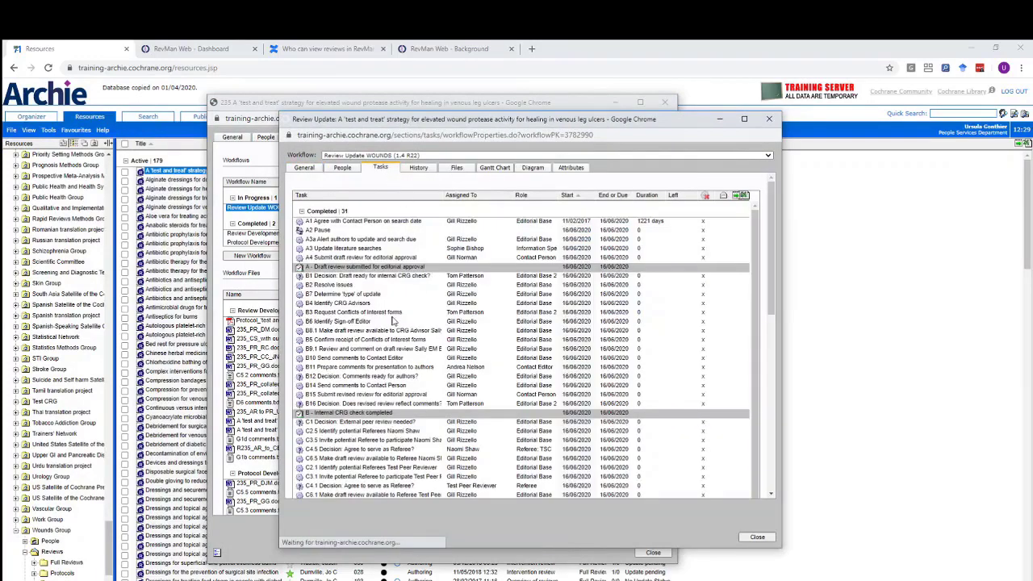
pyautogui.scroll(-3, 396, 317)
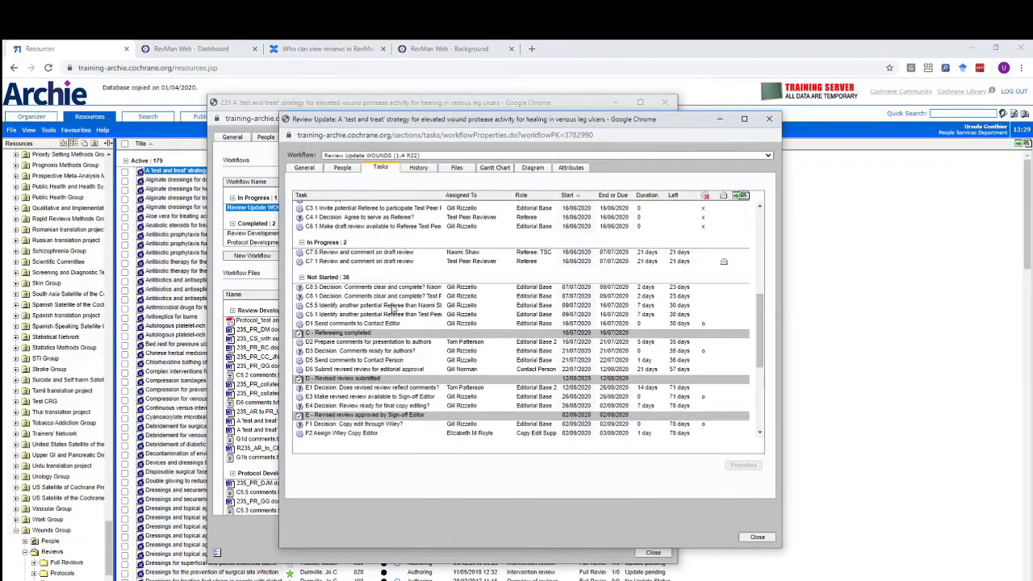
# Step: Start a task email for C7.1 using the Peer review request UPDATE template
pyautogui.rightClick(373, 262)
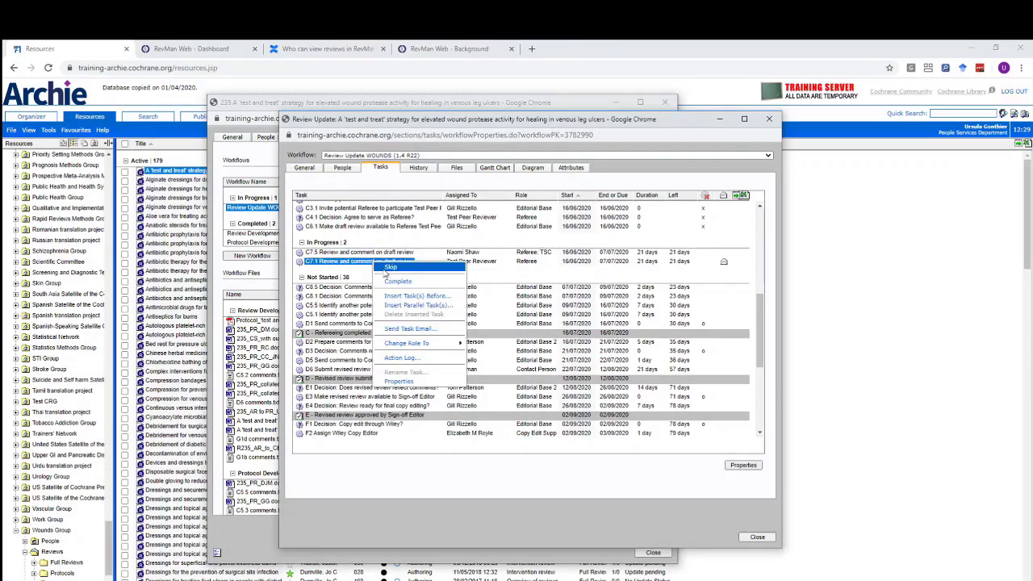
pyautogui.click(406, 333)
pyautogui.moveTo(353, 210); pyautogui.dragTo(548, 171)
pyautogui.click(454, 206)
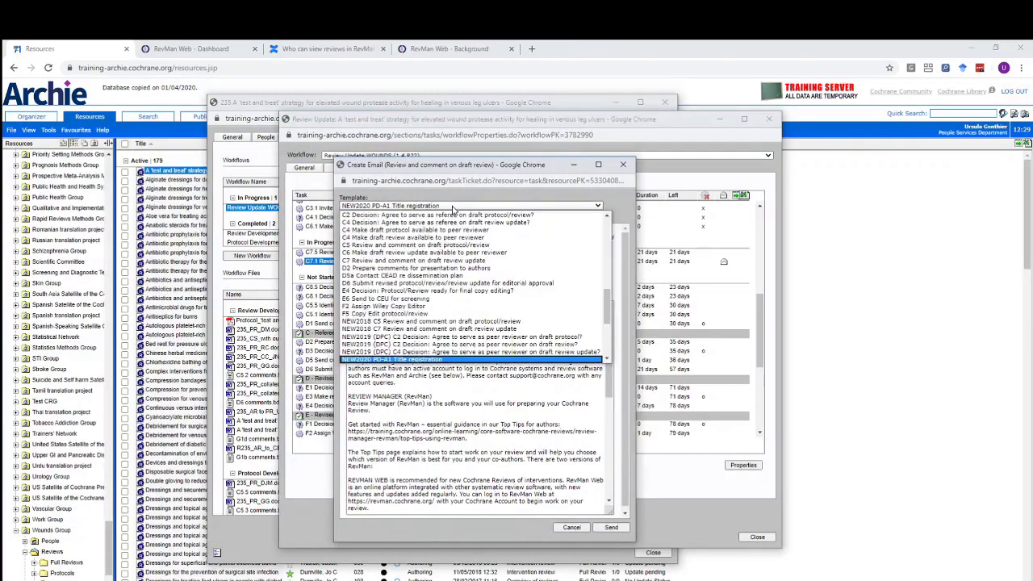
pyautogui.press('p')
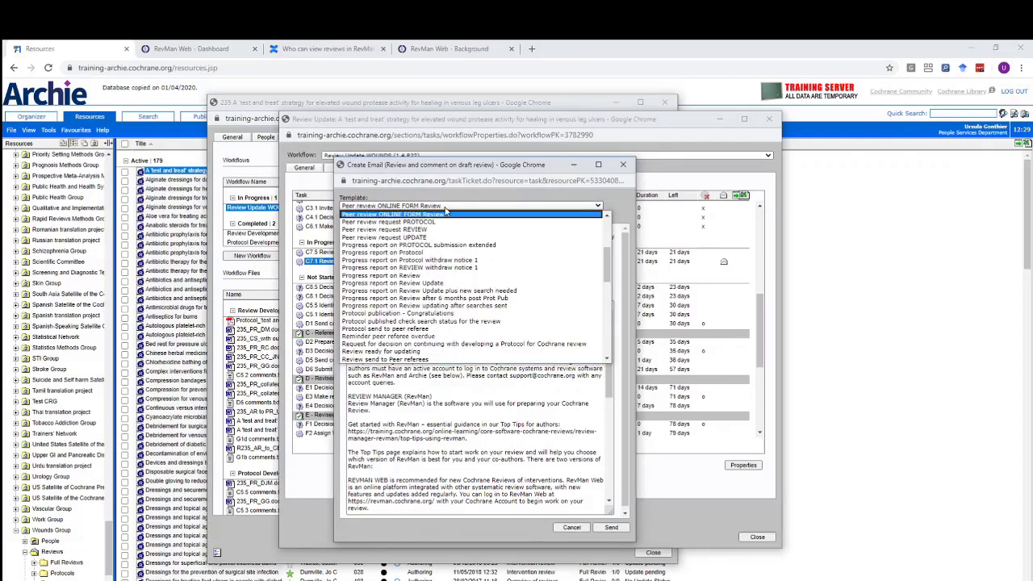
pyautogui.scroll(1, 400, 238)
pyautogui.click(397, 245)
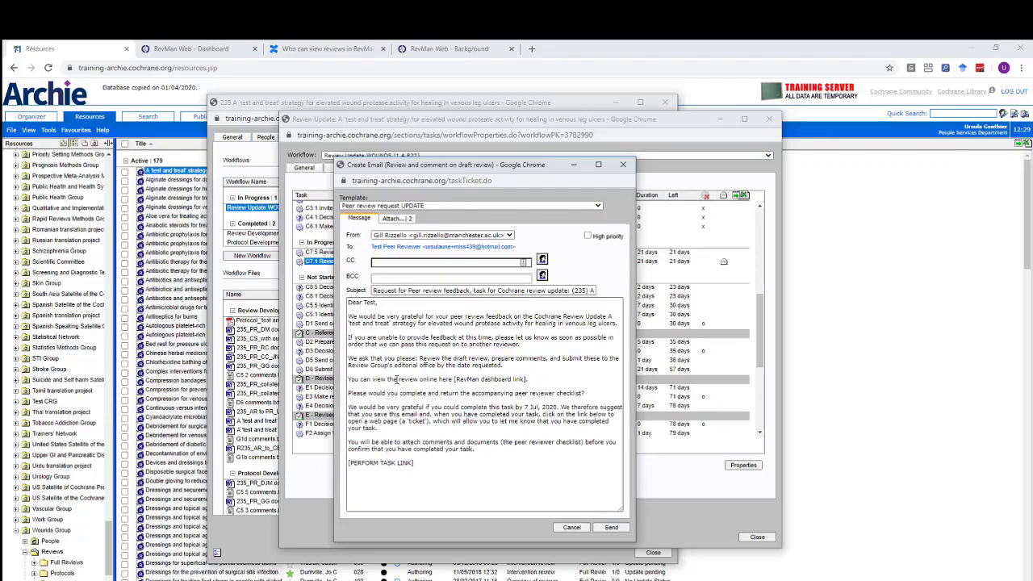
# Step: Paste the dashboard URL over the link placeholder, set yourself as sender, and send it
pyautogui.moveTo(455, 379); pyautogui.dragTo(526, 378)
pyautogui.hotkey('ctrl', 'v')
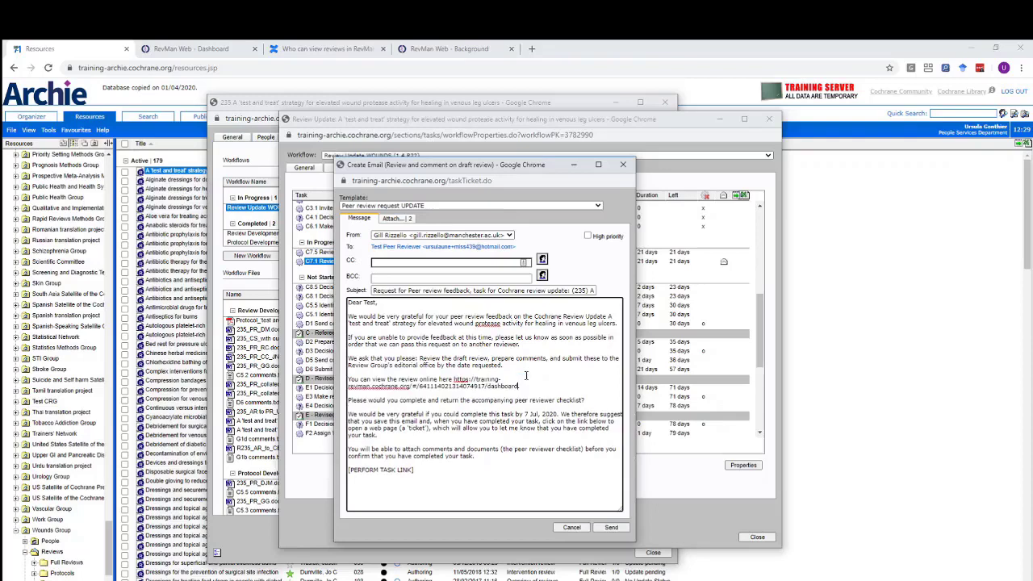
pyautogui.click(436, 236)
pyautogui.click(429, 253)
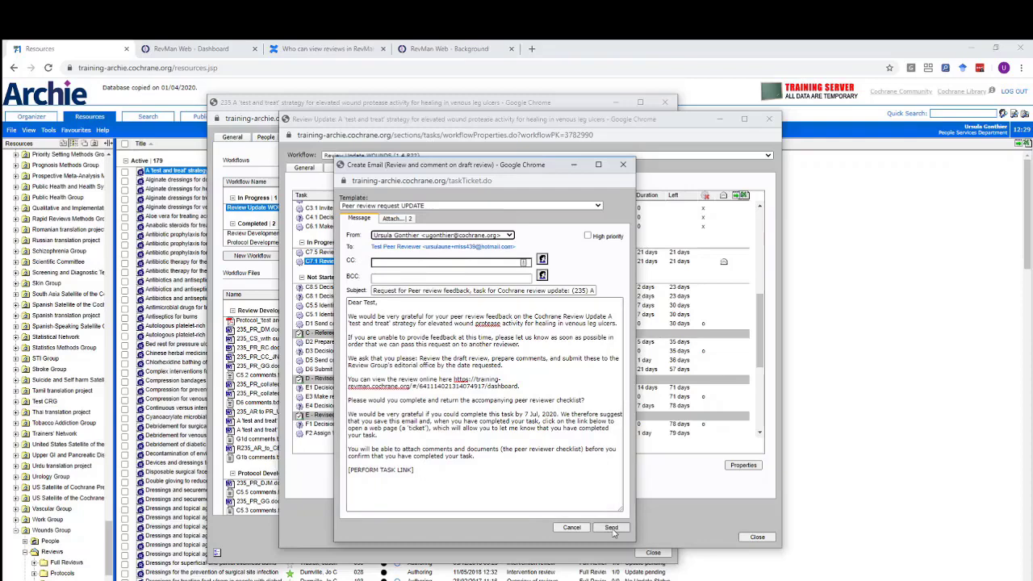
pyautogui.click(612, 529)
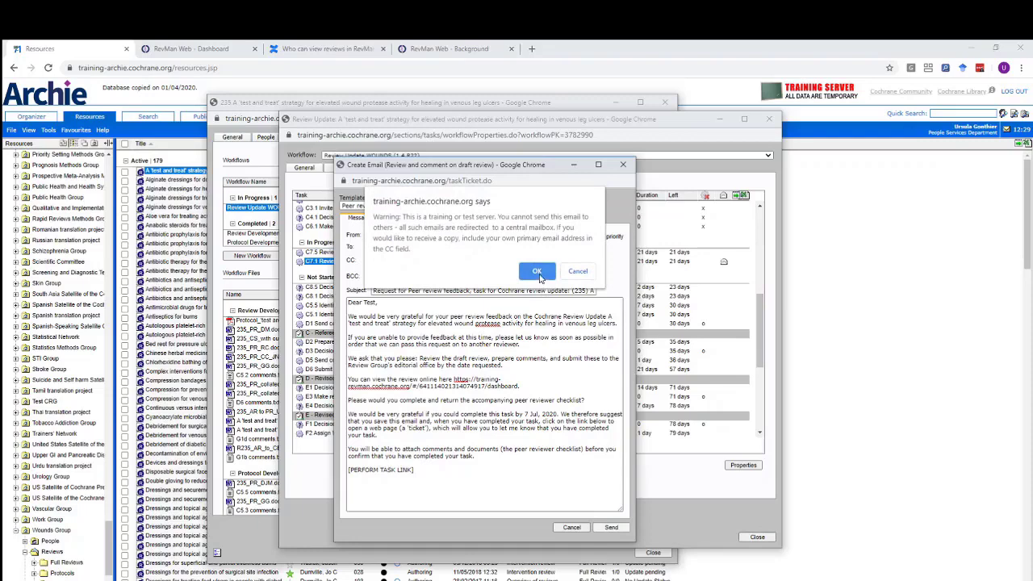
pyautogui.click(535, 272)
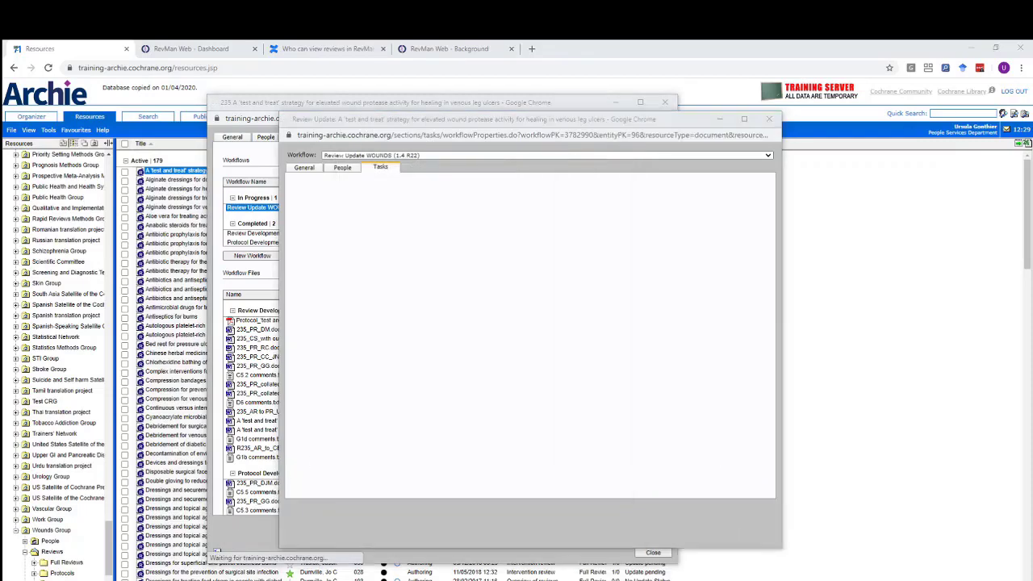
# Step: Open the 'Request for Peer review feedback' message in Outlook
pyautogui.moveTo(242, 578)
pyautogui.click(272, 568)
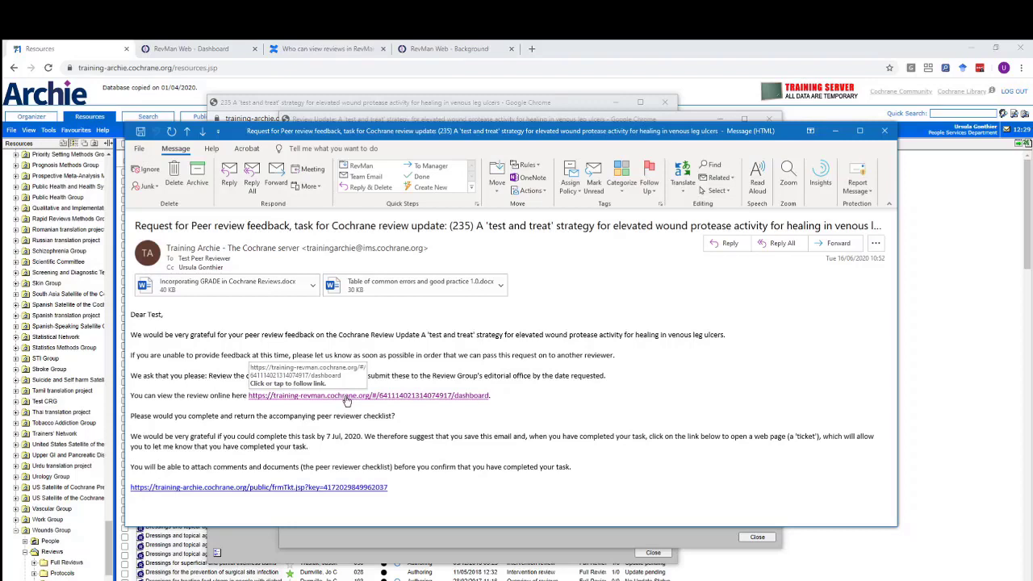
# Step: Read the Background text from Description of the condition to Protease-modulating treatments
pyautogui.click(450, 50)
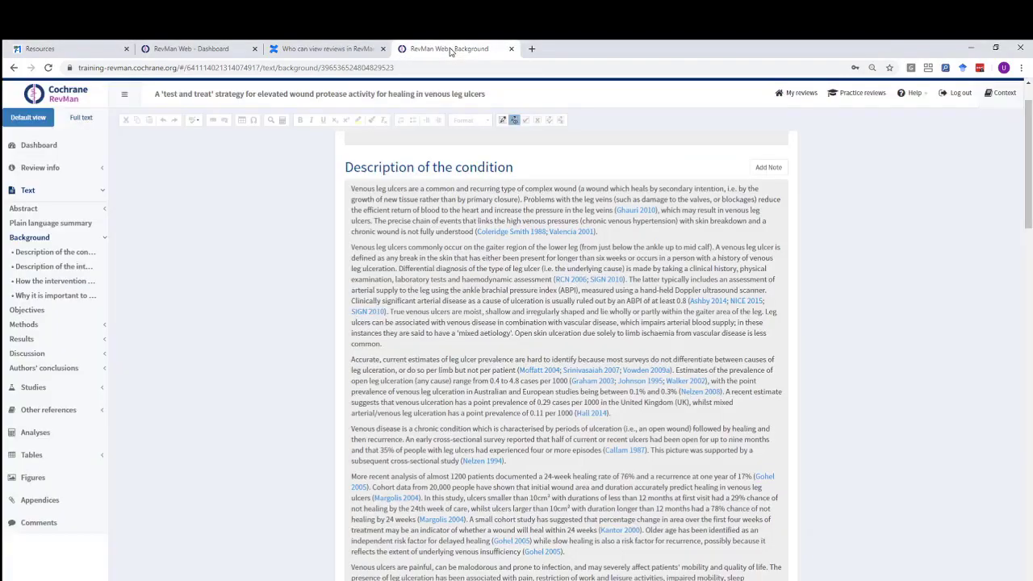
pyautogui.scroll(-1, 444, 413)
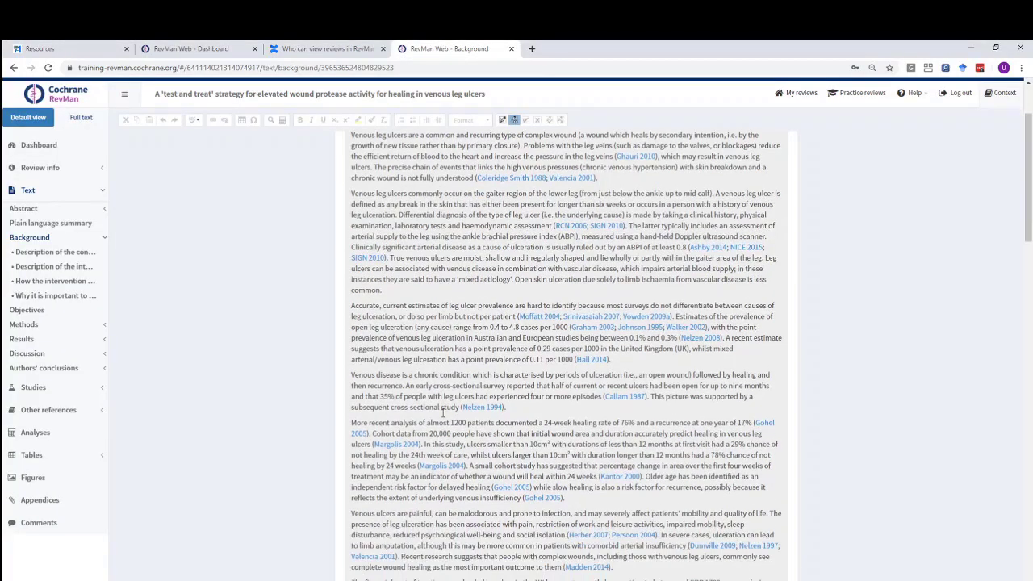
pyautogui.scroll(-1, 442, 413)
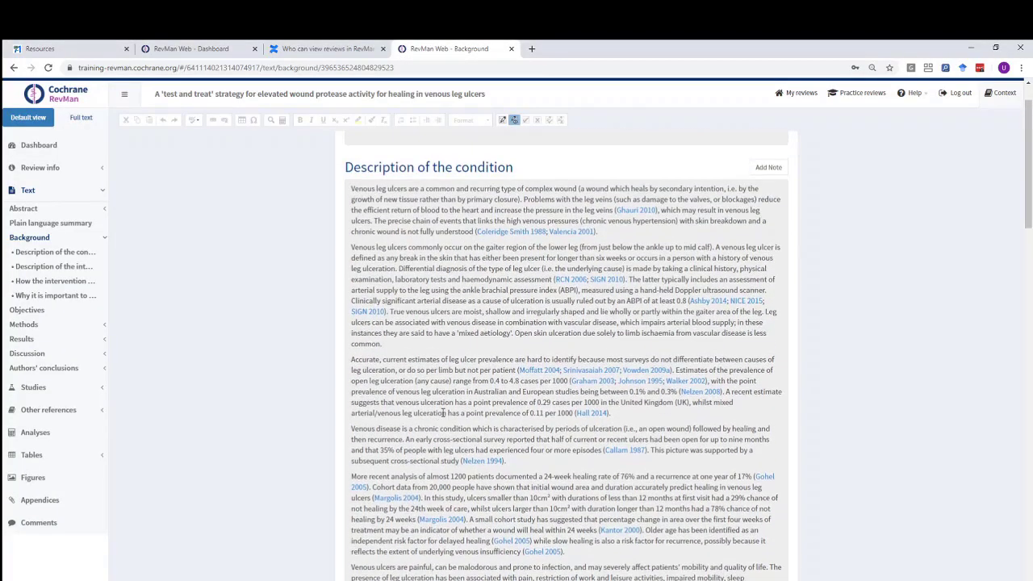
pyautogui.scroll(-1, 443, 412)
pyautogui.scroll(1, 420, 403)
pyautogui.scroll(-5, 414, 402)
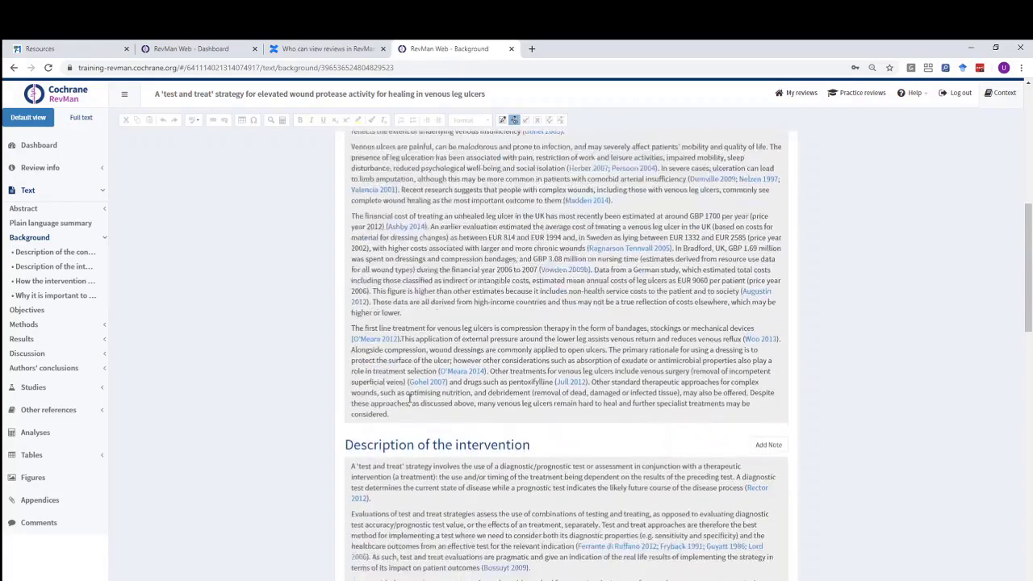
pyautogui.scroll(-6, 411, 397)
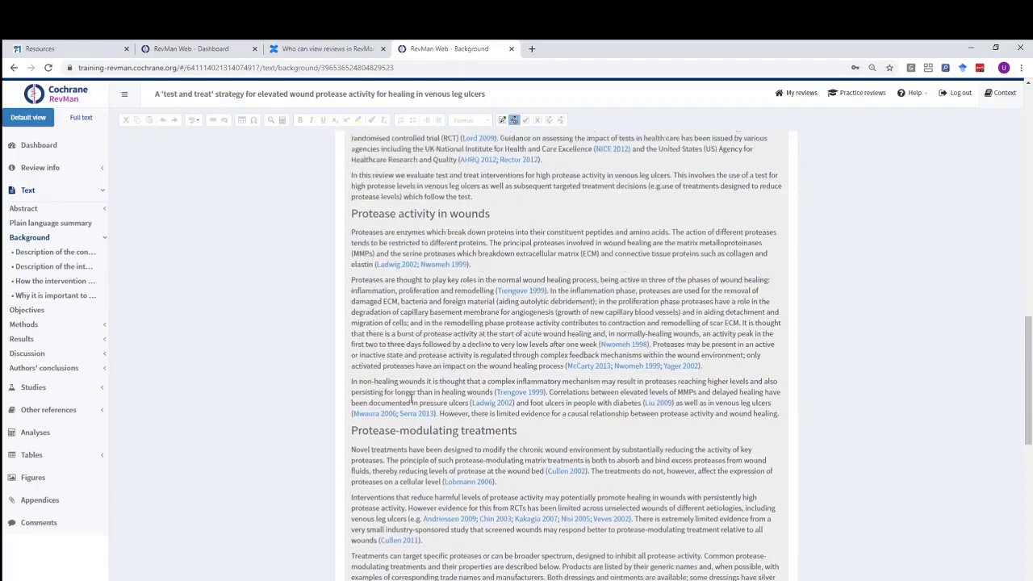
pyautogui.scroll(11, 412, 397)
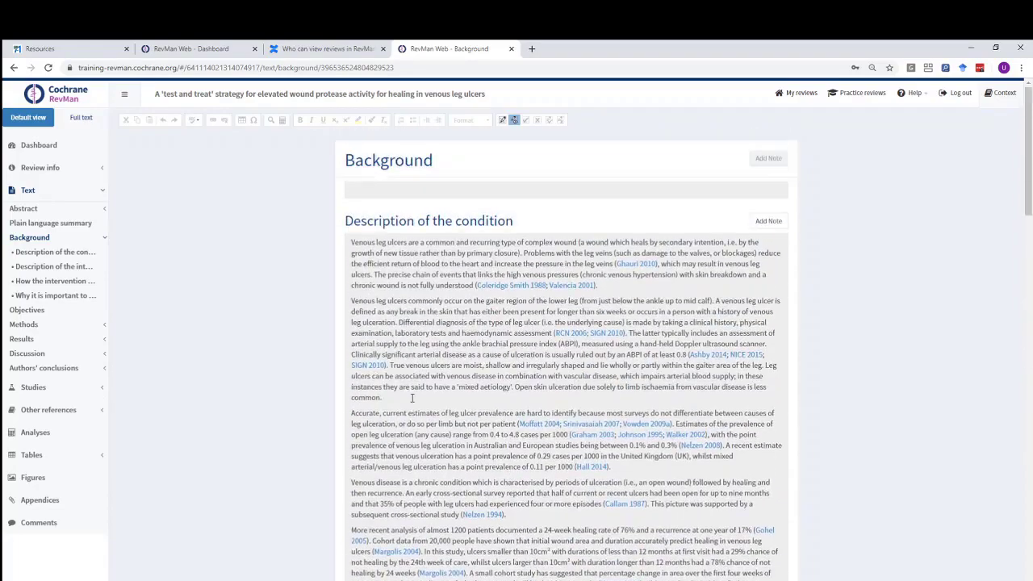
pyautogui.scroll(-2, 411, 398)
pyautogui.scroll(1, 412, 397)
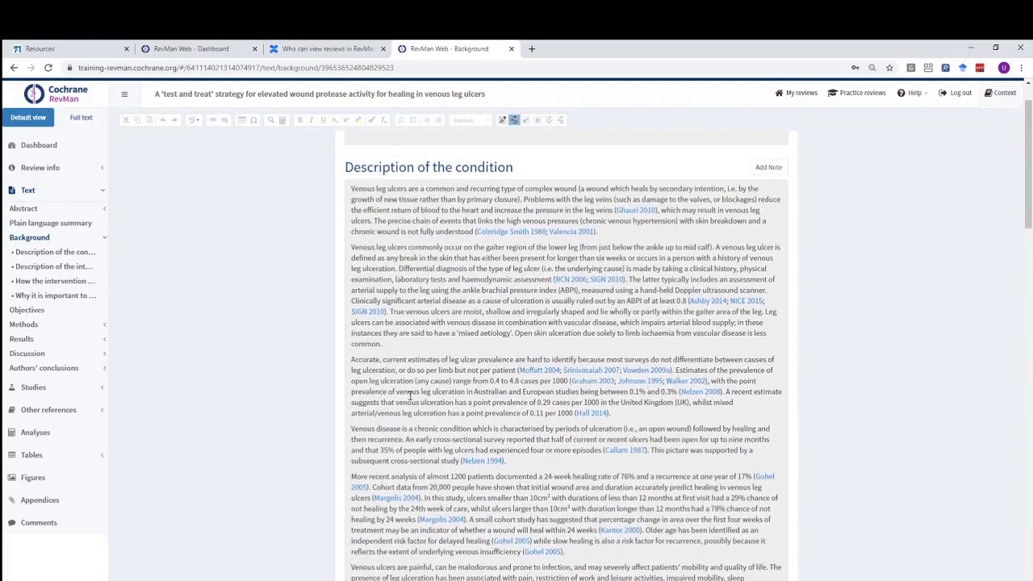